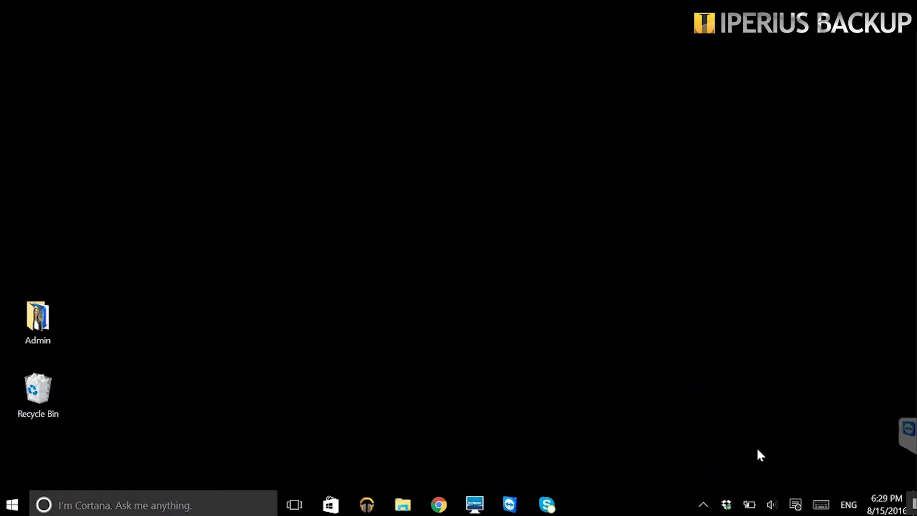
# - Go from the Action Center to the Recovery page under Update & Security in Settings
pyautogui.click(795, 505)
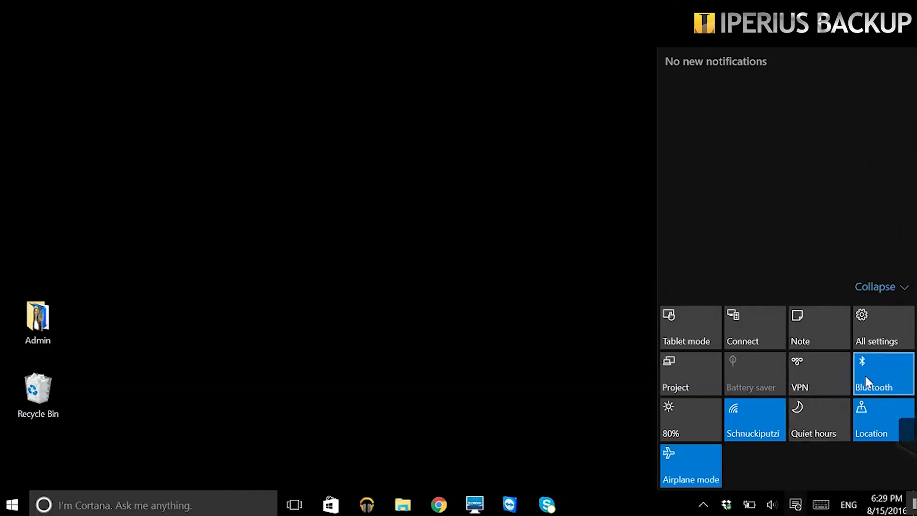
pyautogui.click(882, 327)
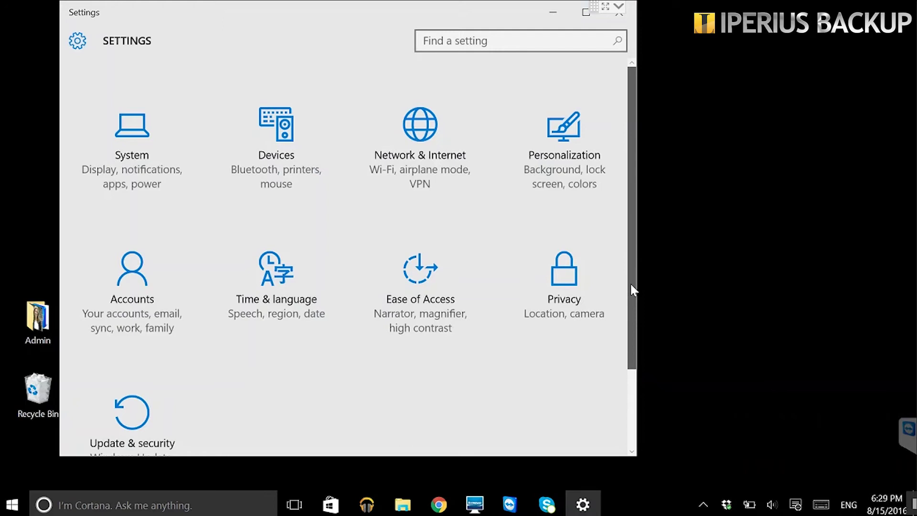
pyautogui.moveTo(630, 282); pyautogui.dragTo(631, 348)
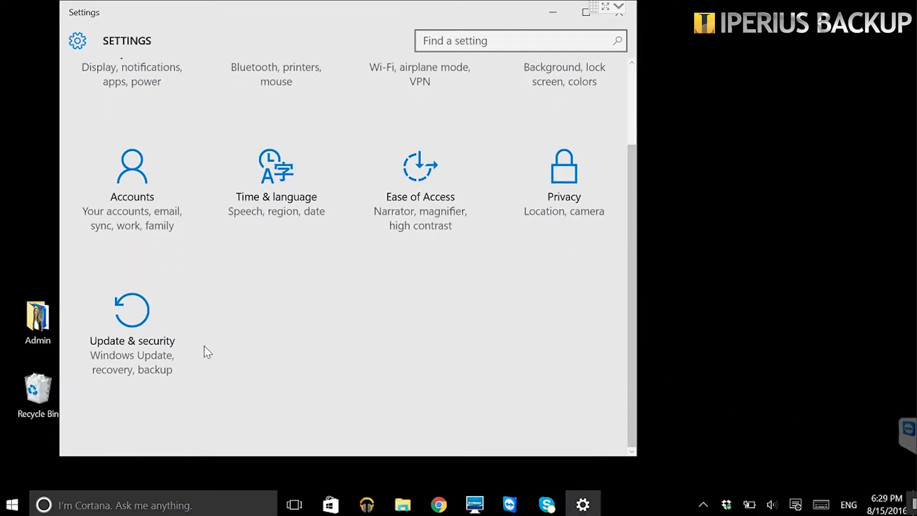
pyautogui.click(165, 311)
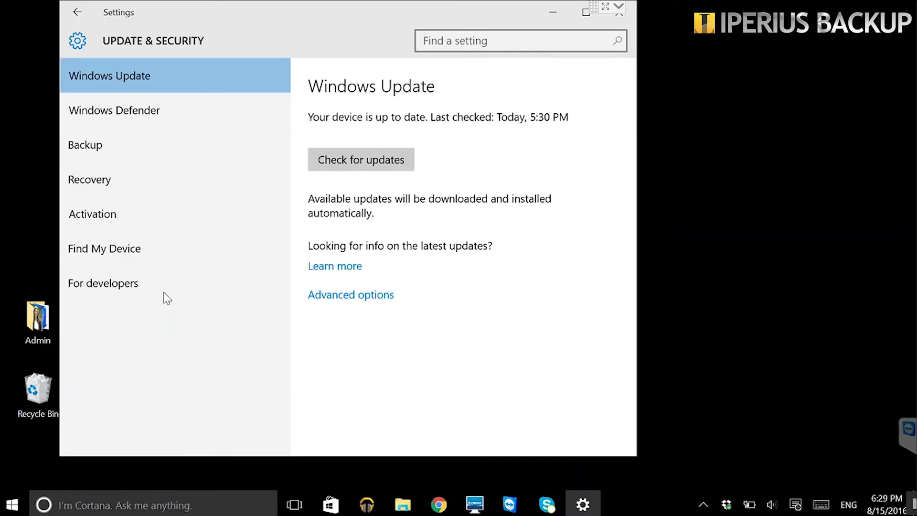
pyautogui.click(143, 184)
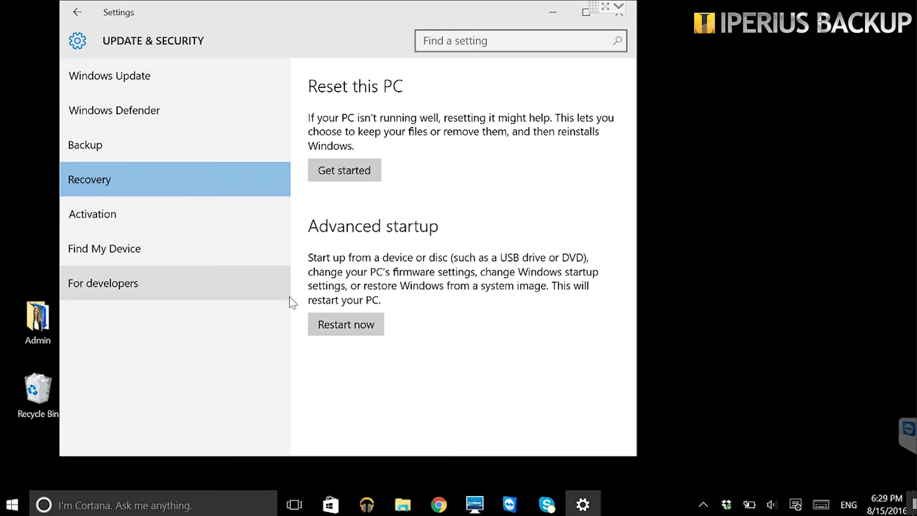
# - Restart into advanced startup and go to Troubleshoot > Advanced options
pyautogui.click(315, 321)
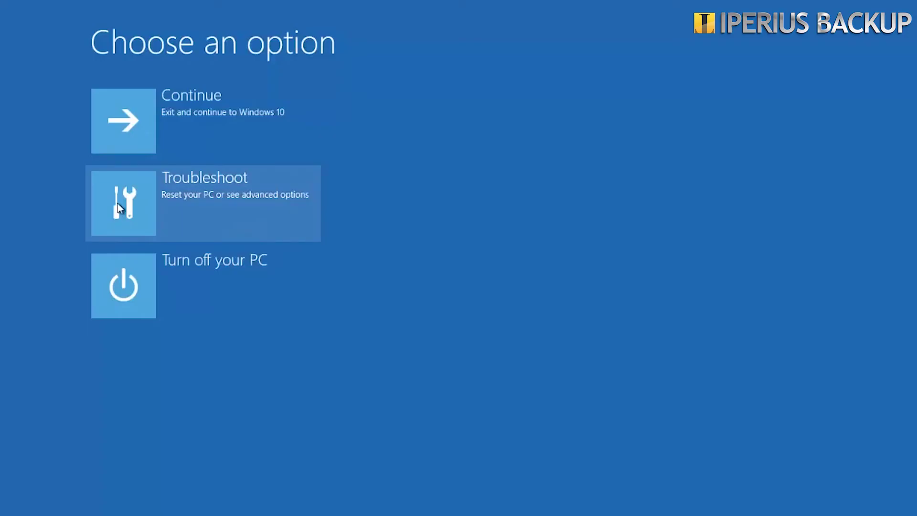
pyautogui.click(117, 204)
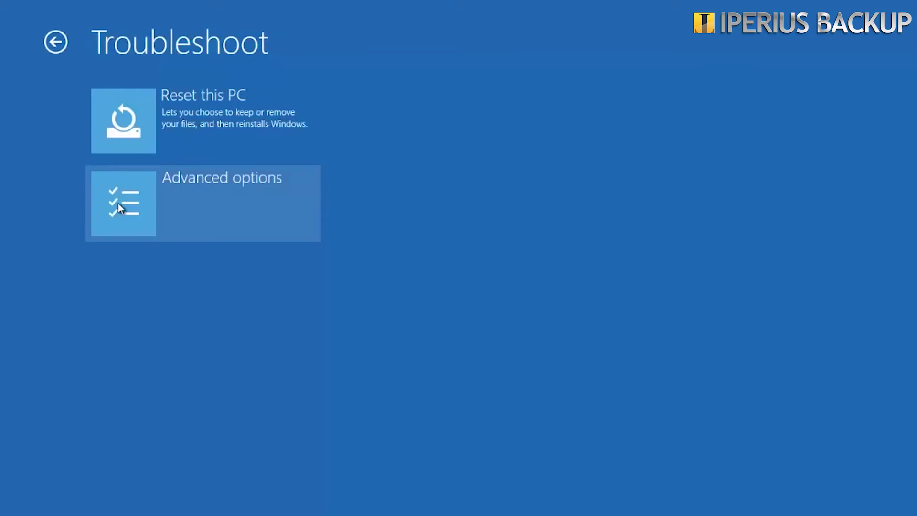
pyautogui.click(118, 203)
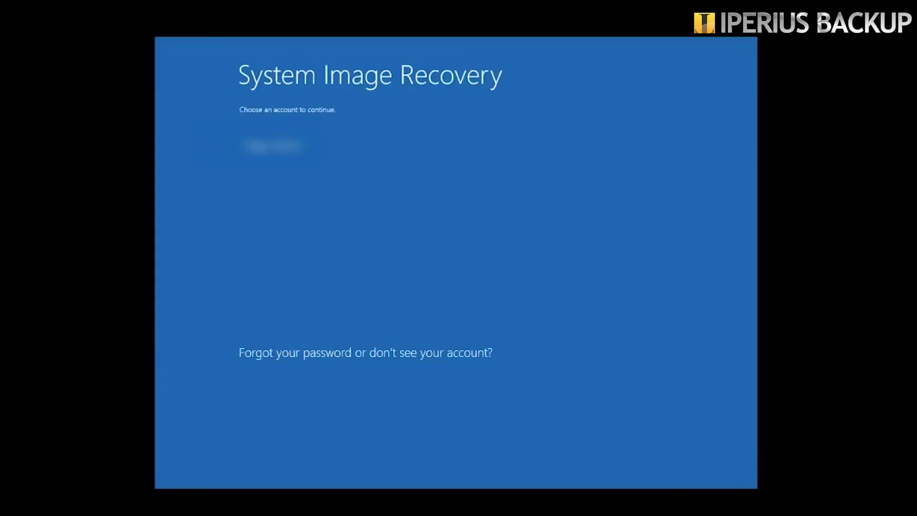
# - Choose the account and enter its password to continue System Image Recovery
pyautogui.click(275, 153)
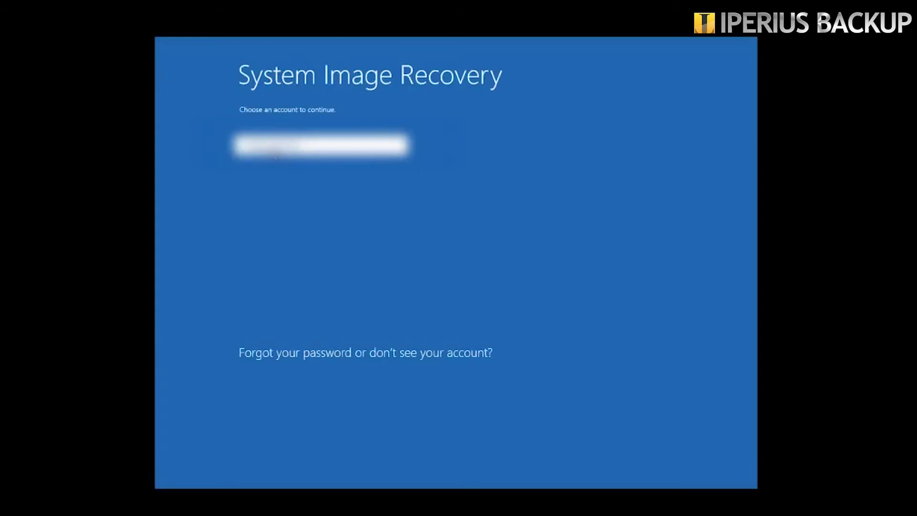
pyautogui.write('•')
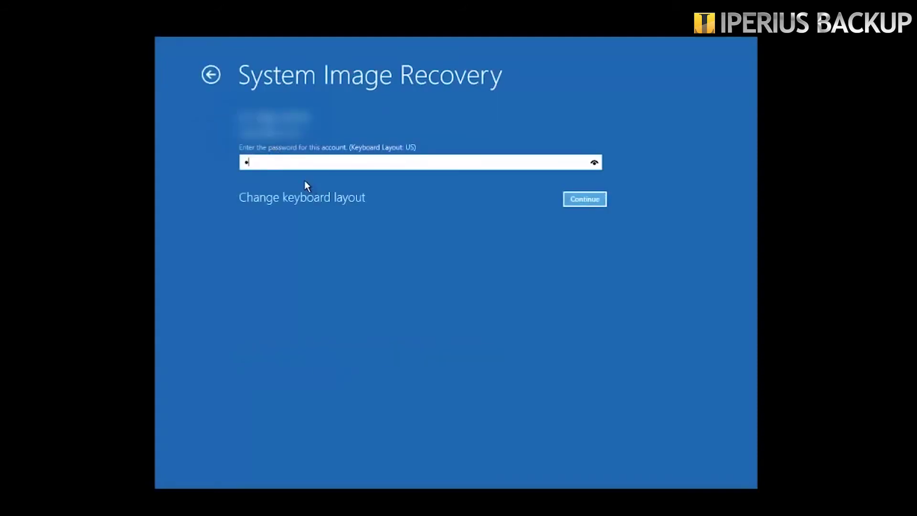
pyautogui.write('••••••')
pyautogui.press('Return')
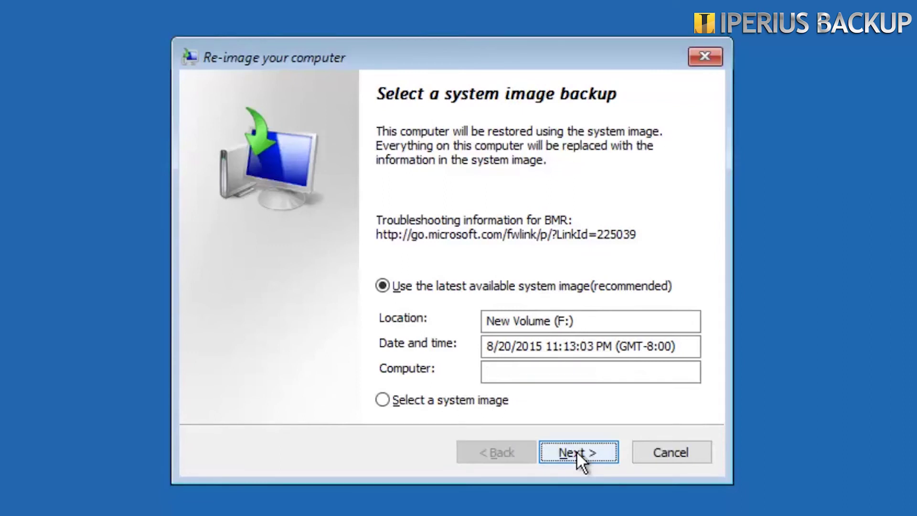
# - Accept the latest available system image on New Volume (F:) and continue
pyautogui.click(577, 451)
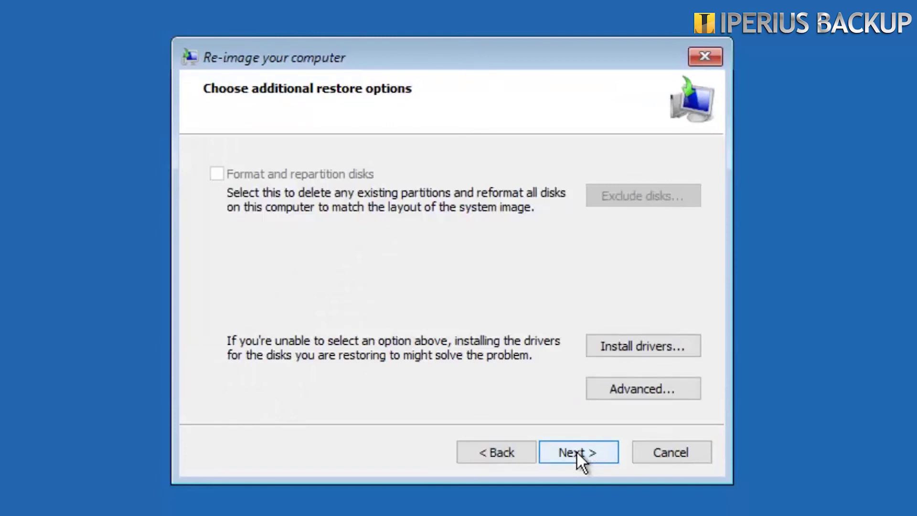
pyautogui.click(577, 450)
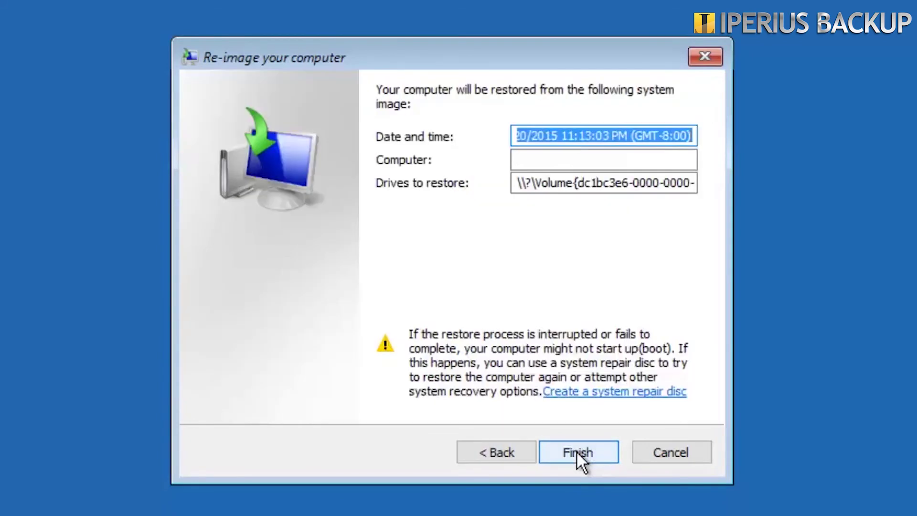